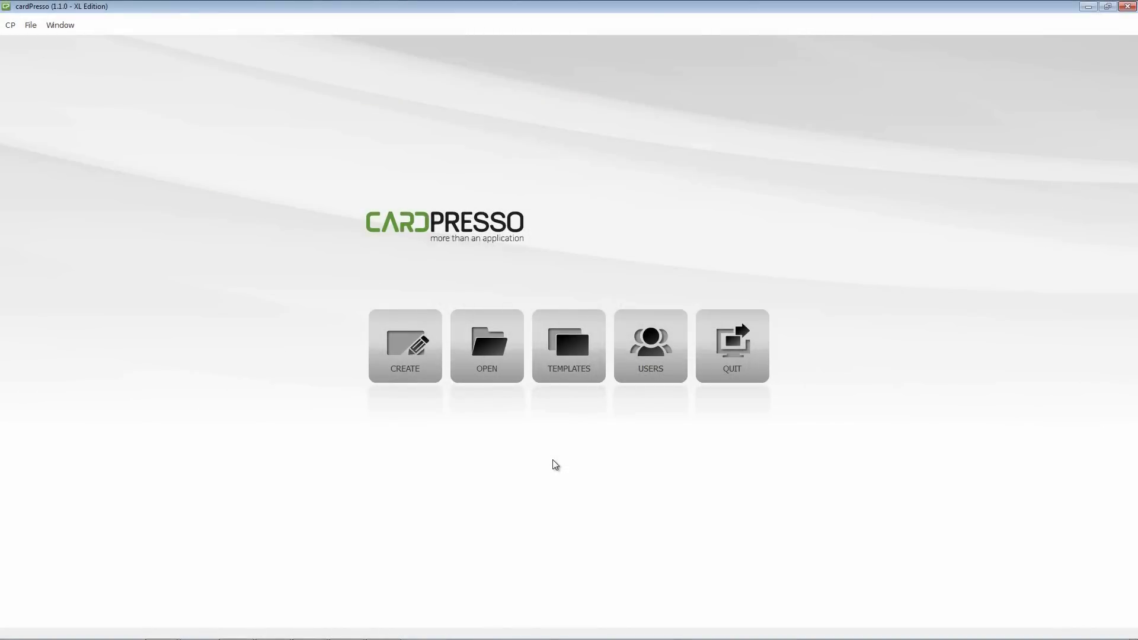
# Open the cardPresso Business Card design with its linked Excel employee database.
pyautogui.click(510, 381)
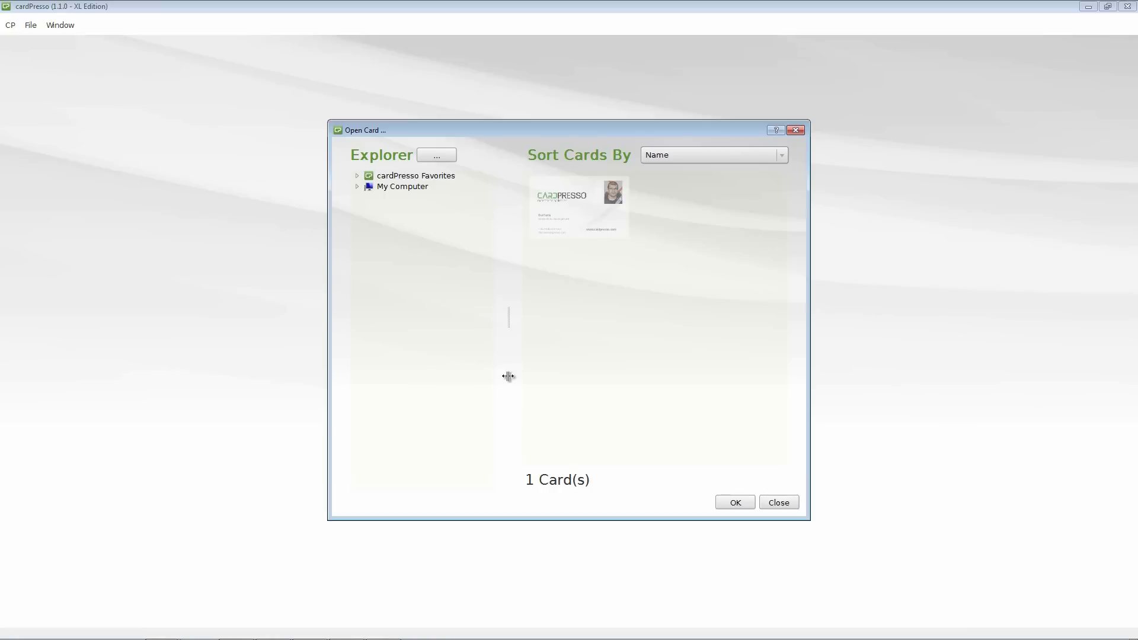
pyautogui.click(578, 228)
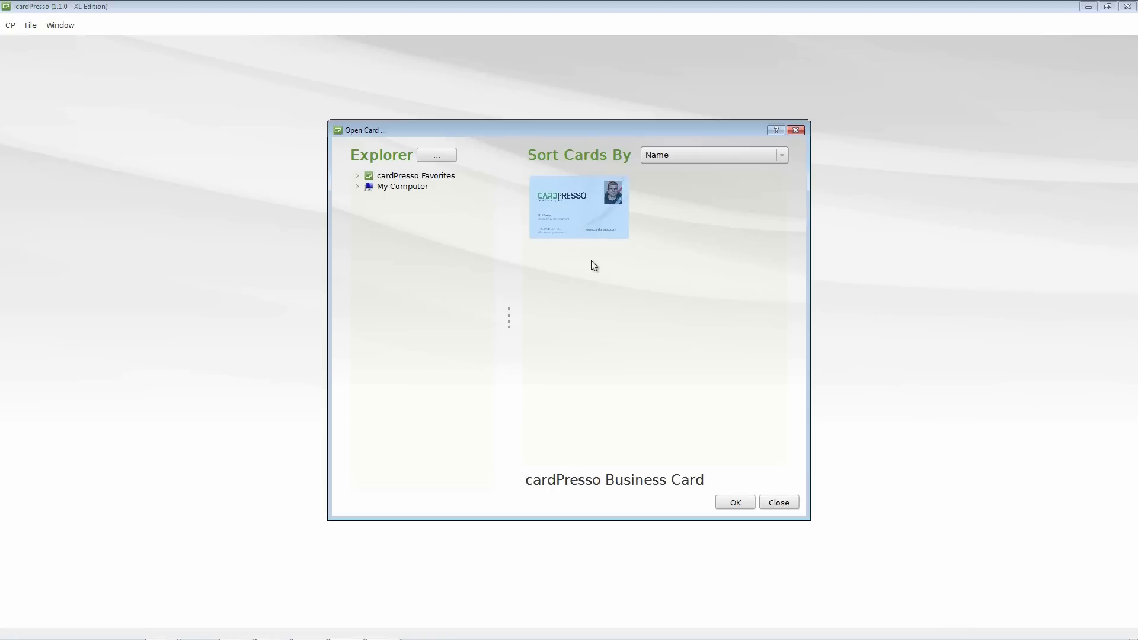
pyautogui.click(734, 502)
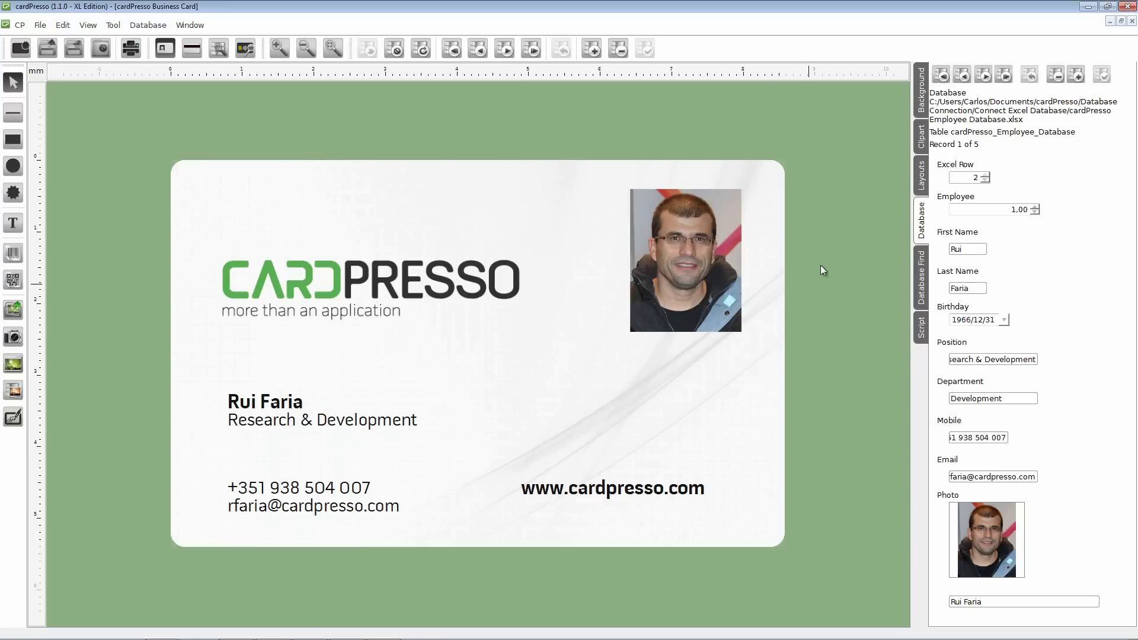
# Rename Layout 1 to Sales in the layout settings.
pyautogui.click(922, 181)
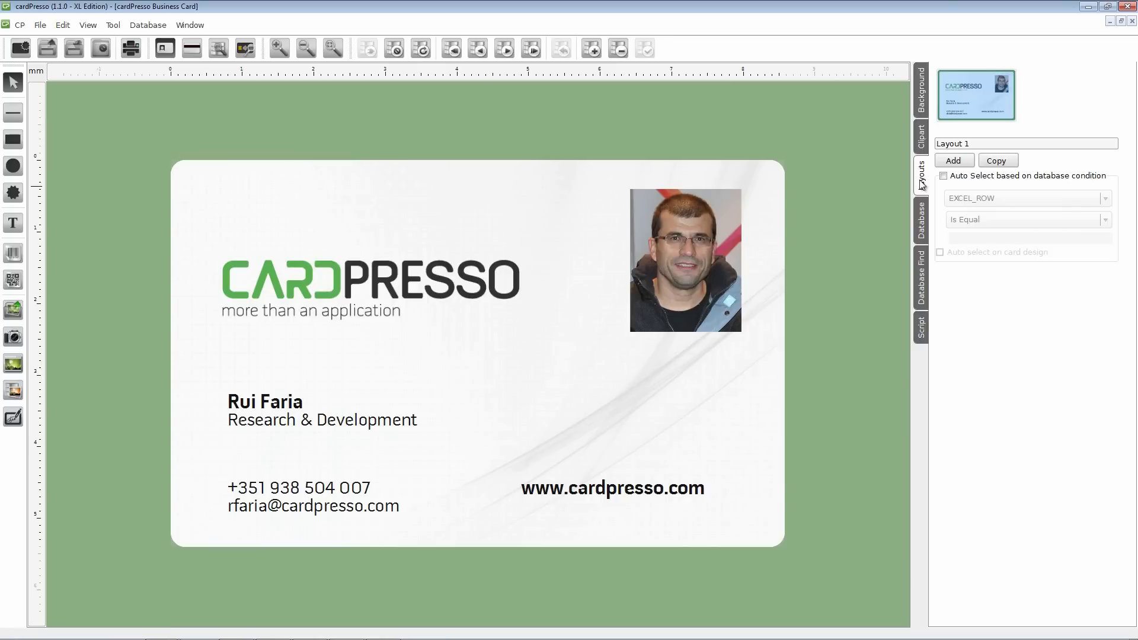
pyautogui.moveTo(972, 143); pyautogui.dragTo(937, 144)
pyautogui.write('Sa')
pyautogui.write('les')
# Auto-select the Sales layout when DEPARTMENT Is Equal to Sales.
pyautogui.click(944, 176)
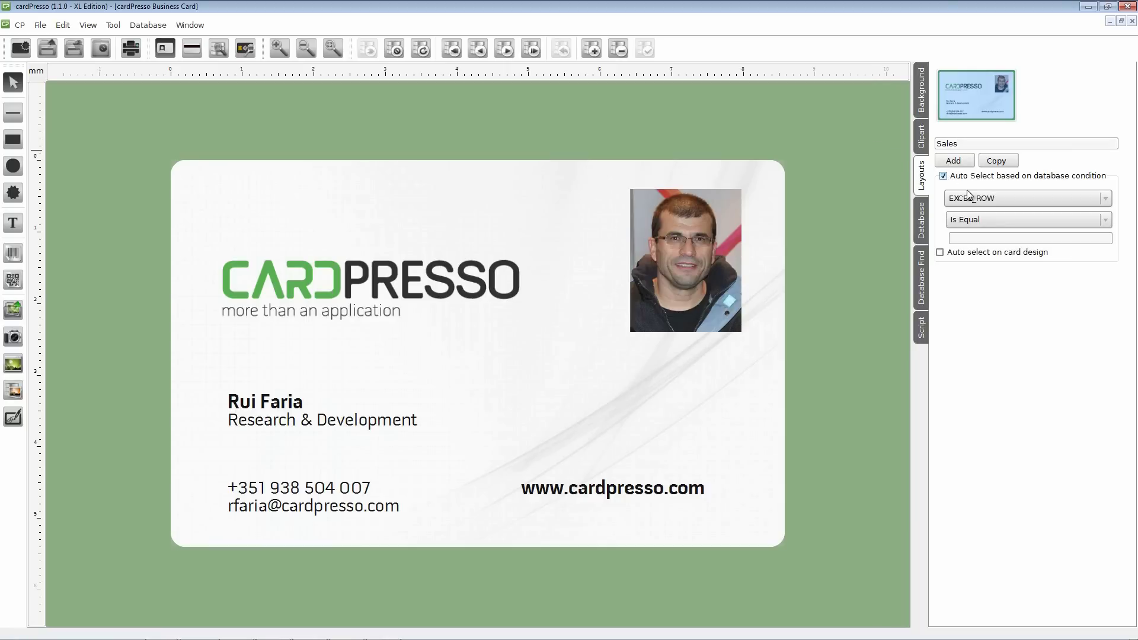
pyautogui.click(984, 200)
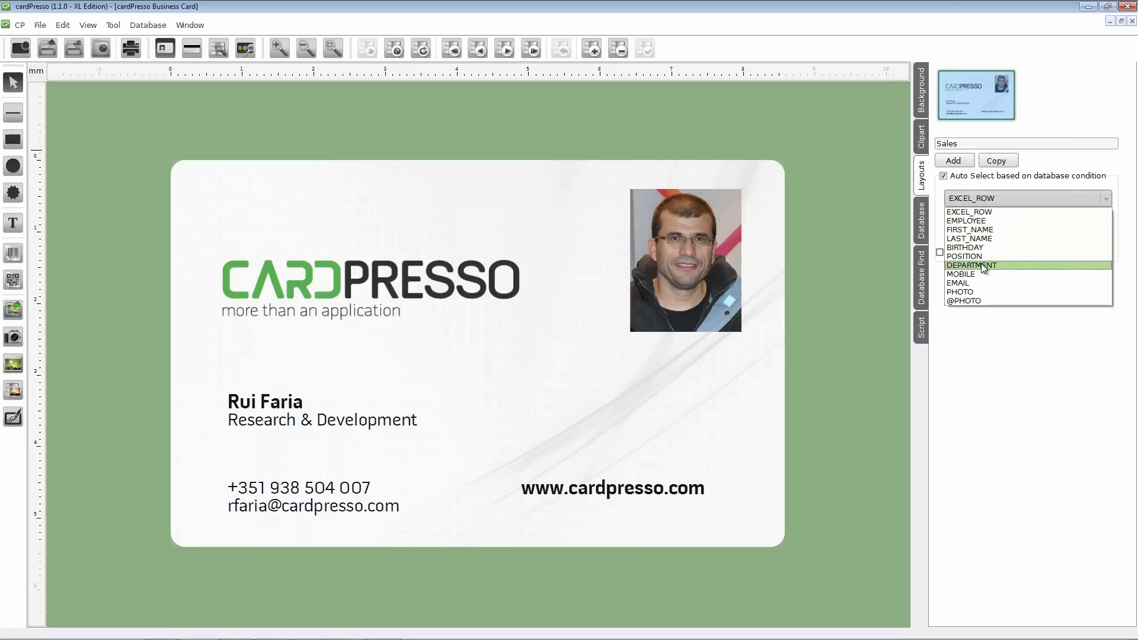
pyautogui.click(984, 265)
pyautogui.click(987, 224)
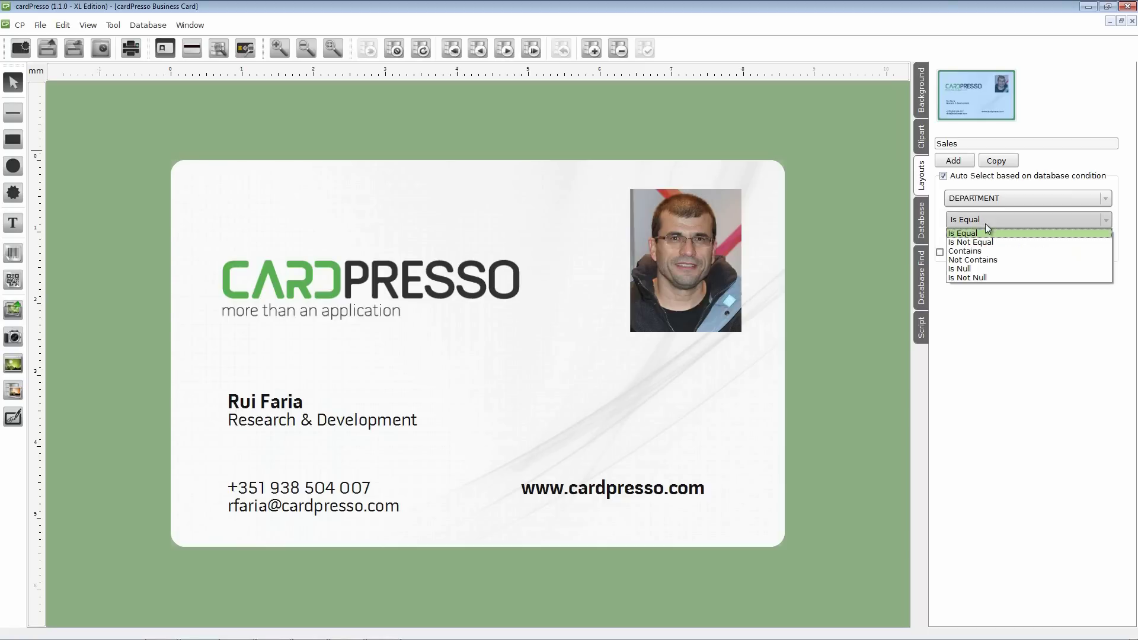
pyautogui.click(985, 223)
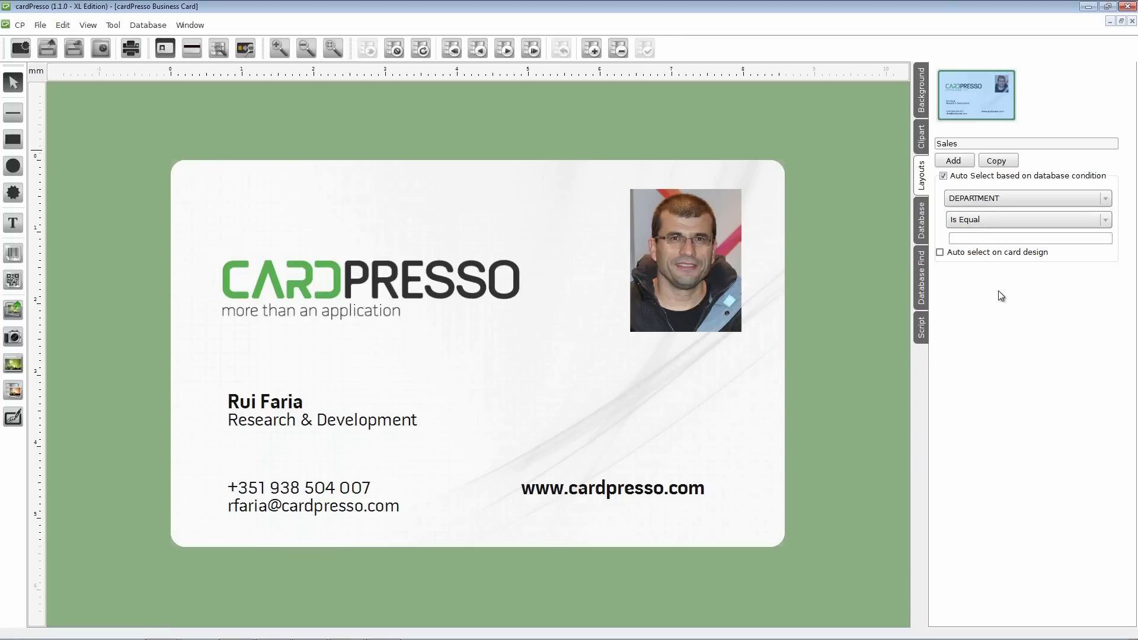
pyautogui.write('Sales')
# Cover the card with the BG2_Joao image and set it as the Sales background.
pyautogui.click(12, 309)
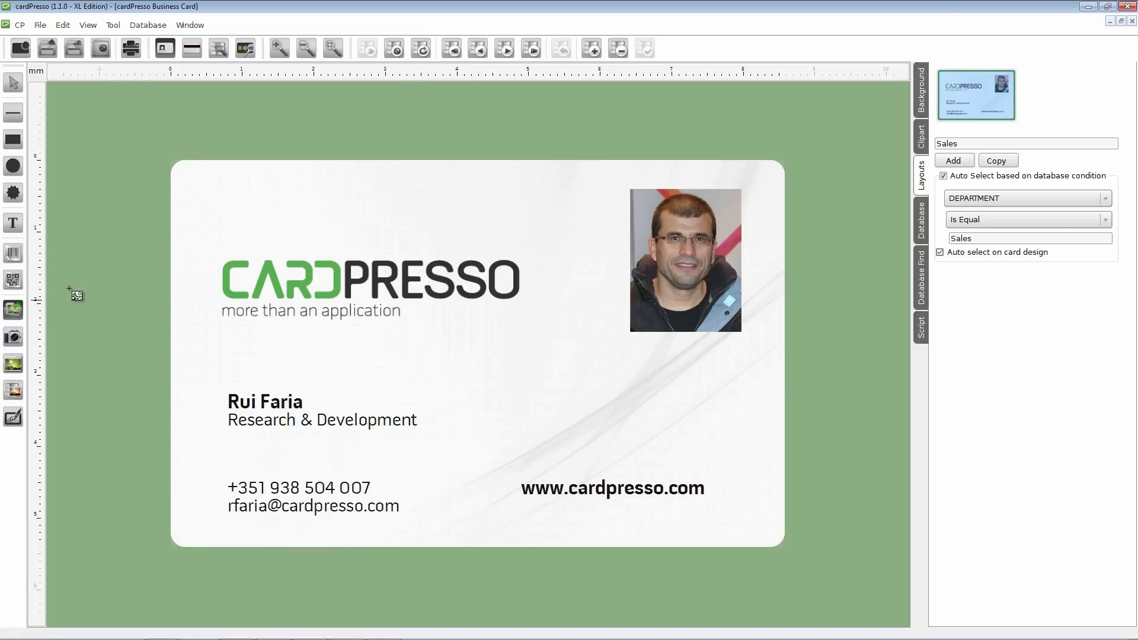
pyautogui.moveTo(185, 189); pyautogui.dragTo(500, 431)
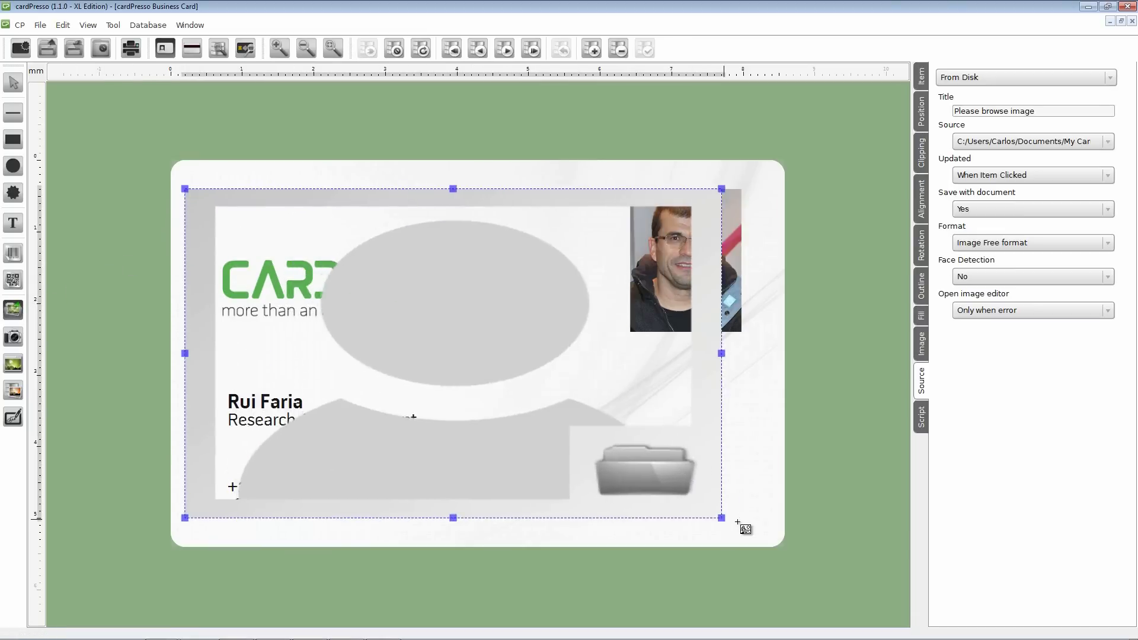
pyautogui.moveTo(558, 469); pyautogui.dragTo(757, 532)
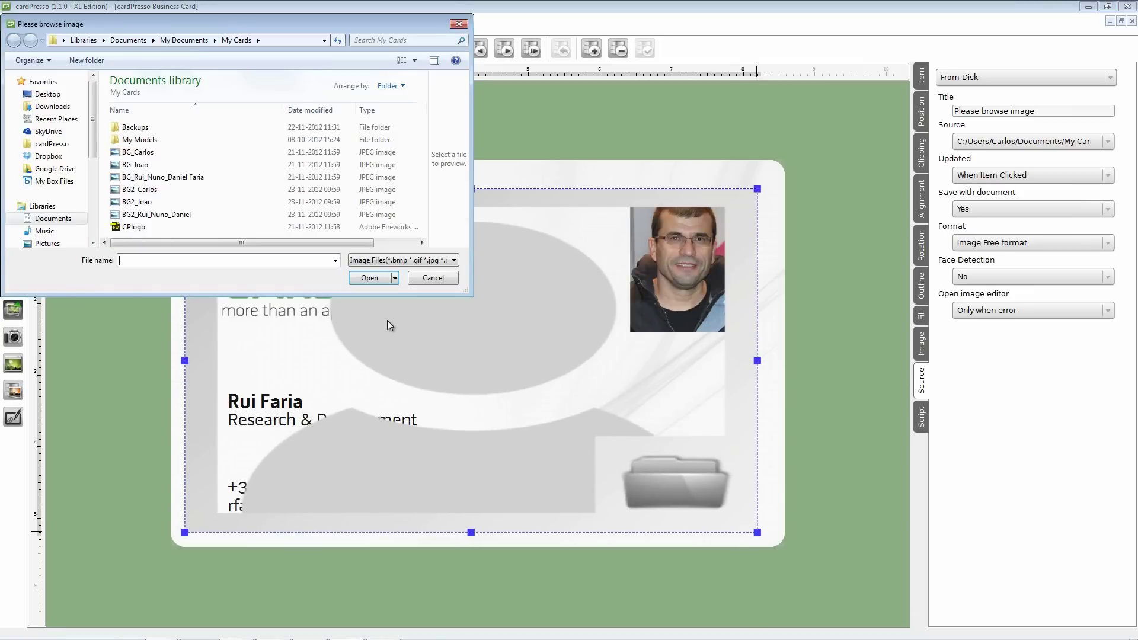
pyautogui.click(222, 203)
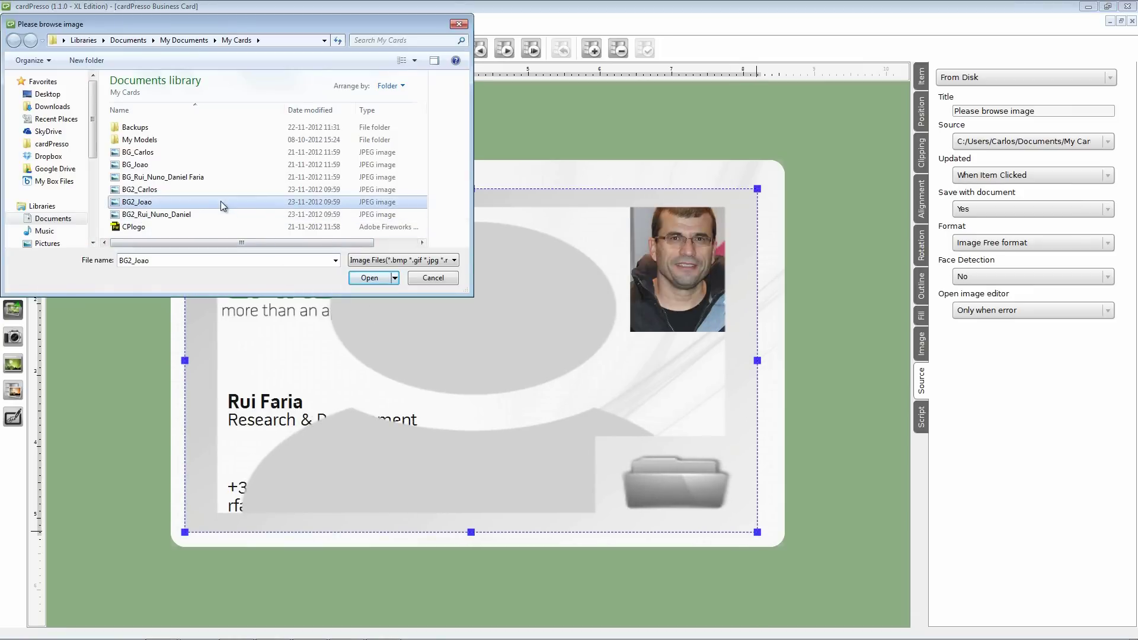
pyautogui.click(368, 279)
pyautogui.rightClick(360, 281)
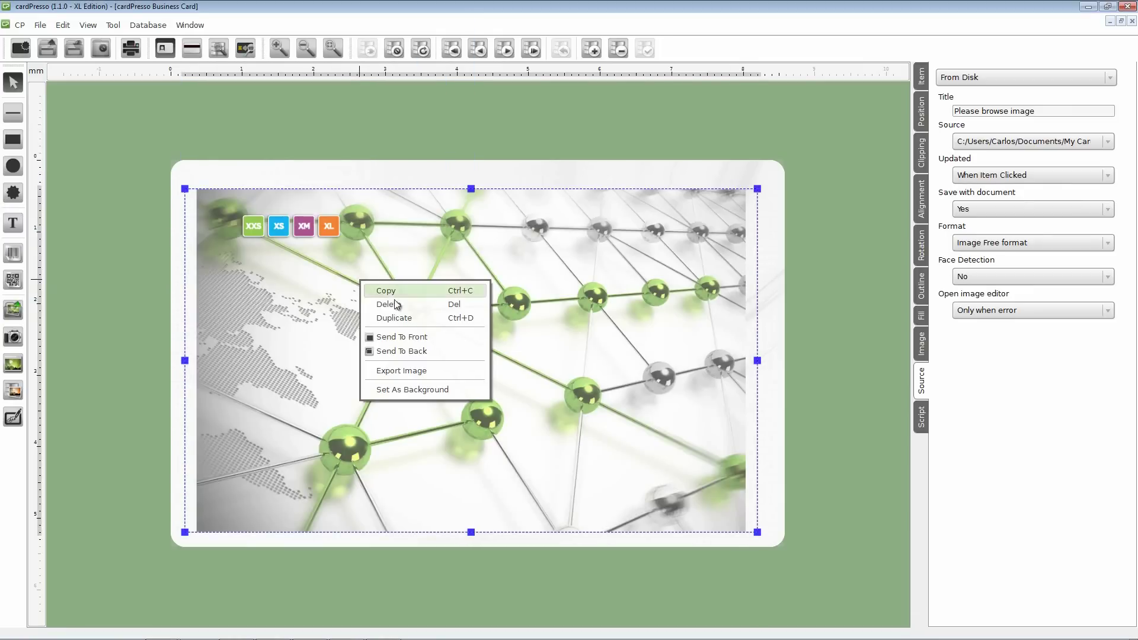
pyautogui.click(409, 390)
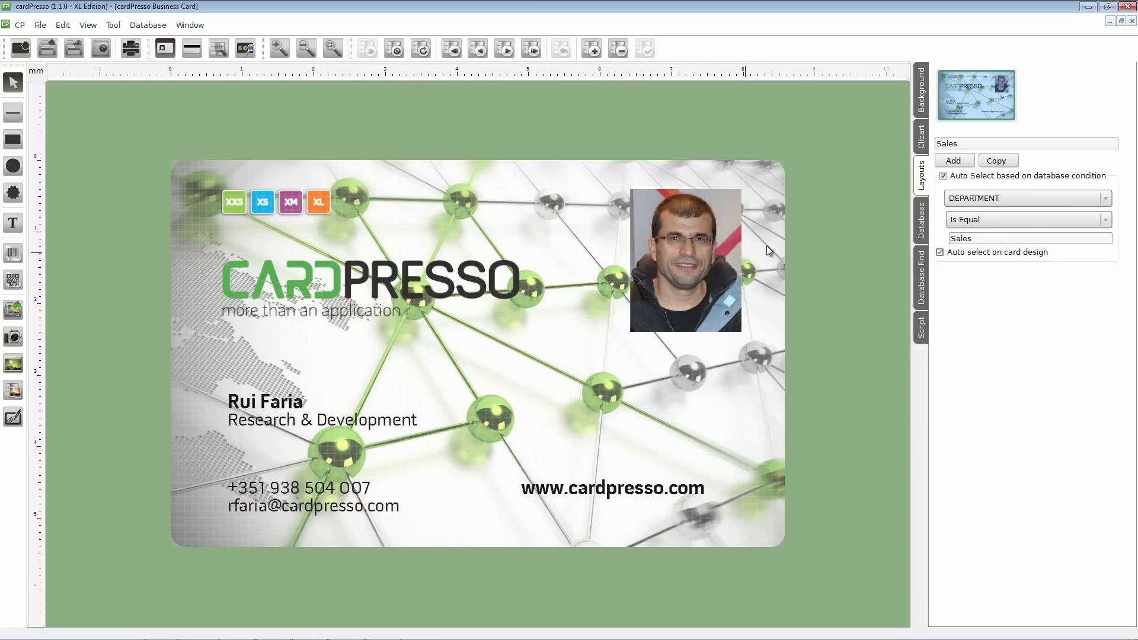
pyautogui.click(994, 162)
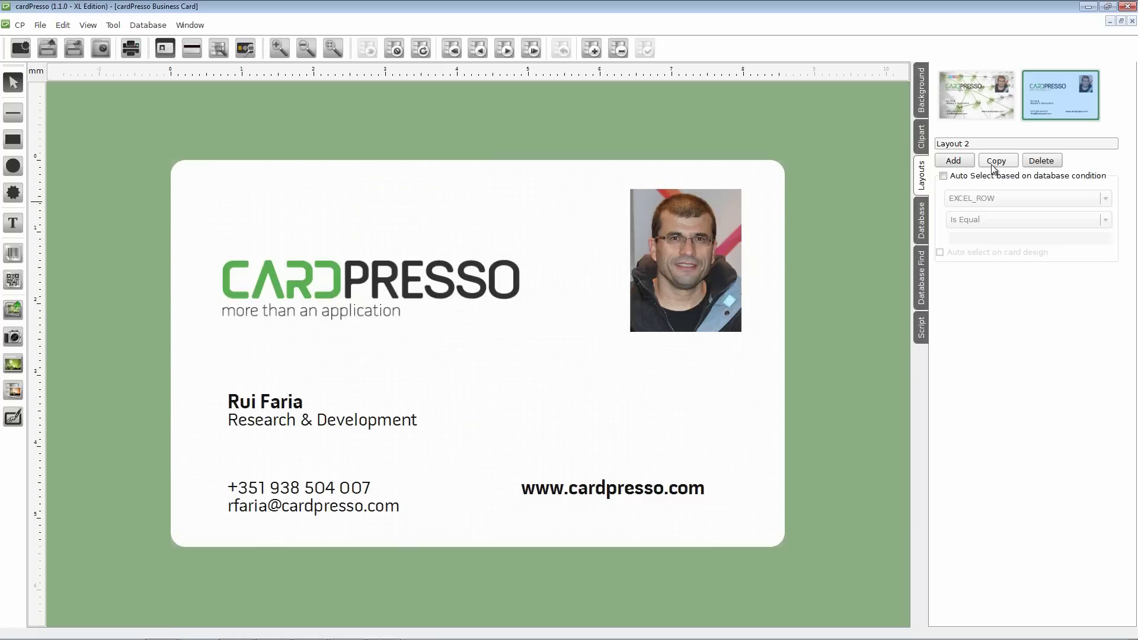
# Name the second layout 'Develoment' and auto-select it when DEPARTMENT equals Development.
pyautogui.click(994, 166)
pyautogui.write('Develoment')
pyautogui.click(943, 176)
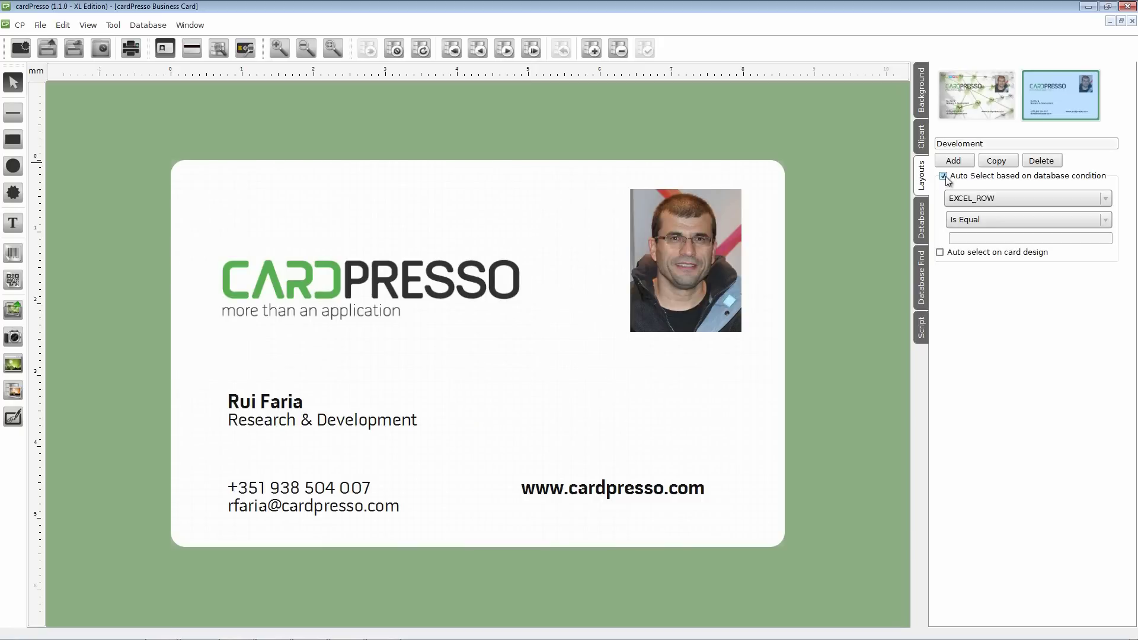
pyautogui.click(987, 199)
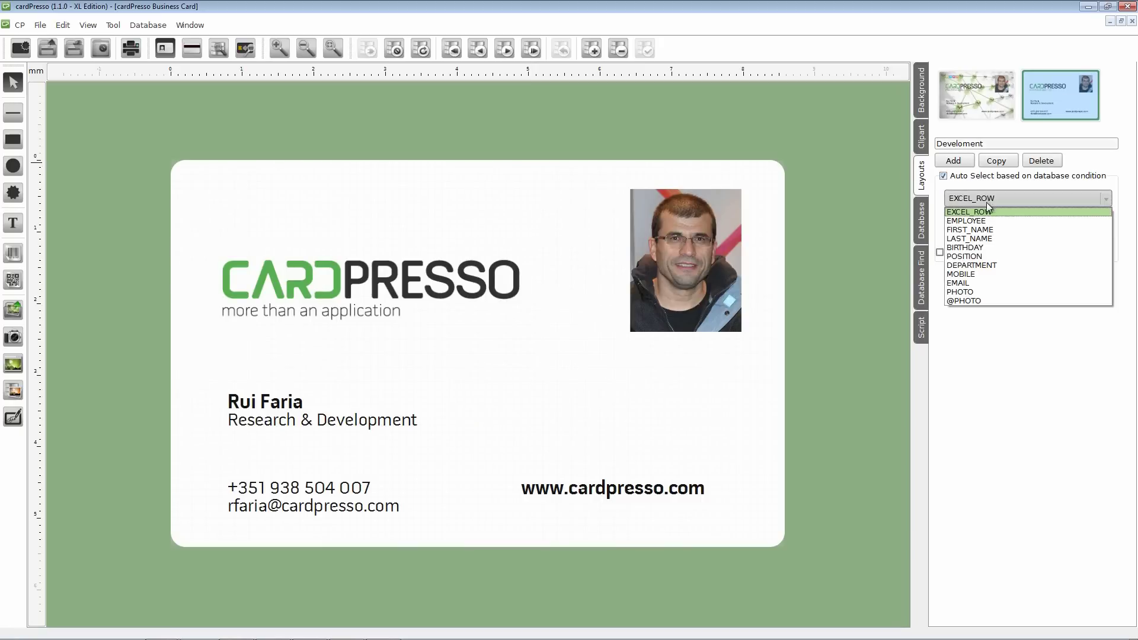
pyautogui.click(976, 268)
pyautogui.click(986, 239)
pyautogui.write('D')
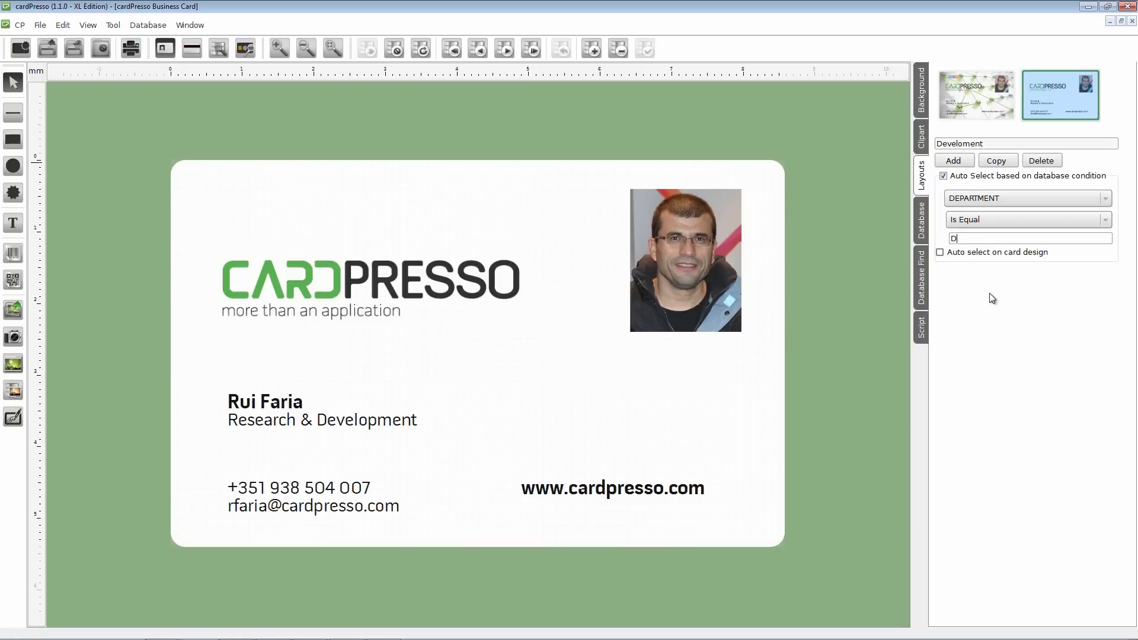
pyautogui.write('evelop')
pyautogui.write('ment')
pyautogui.click(940, 253)
# Cover the card with BG2_Rui_Nuno_Daniel and set it as the Development background.
pyautogui.click(14, 310)
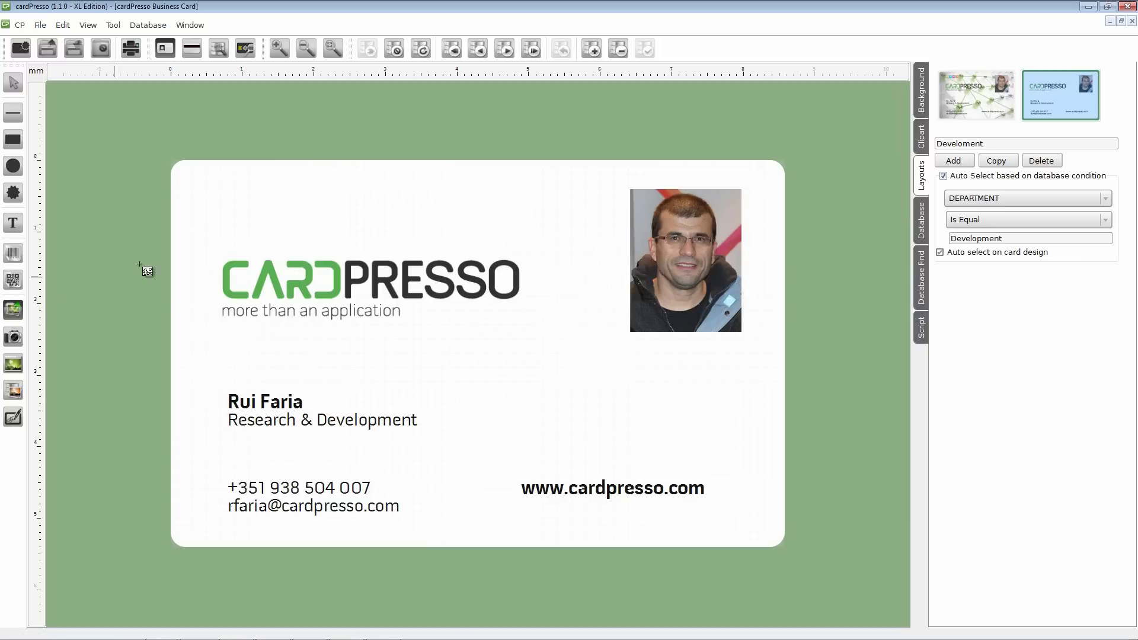
pyautogui.moveTo(185, 181); pyautogui.dragTo(479, 375)
pyautogui.moveTo(541, 409); pyautogui.dragTo(757, 518)
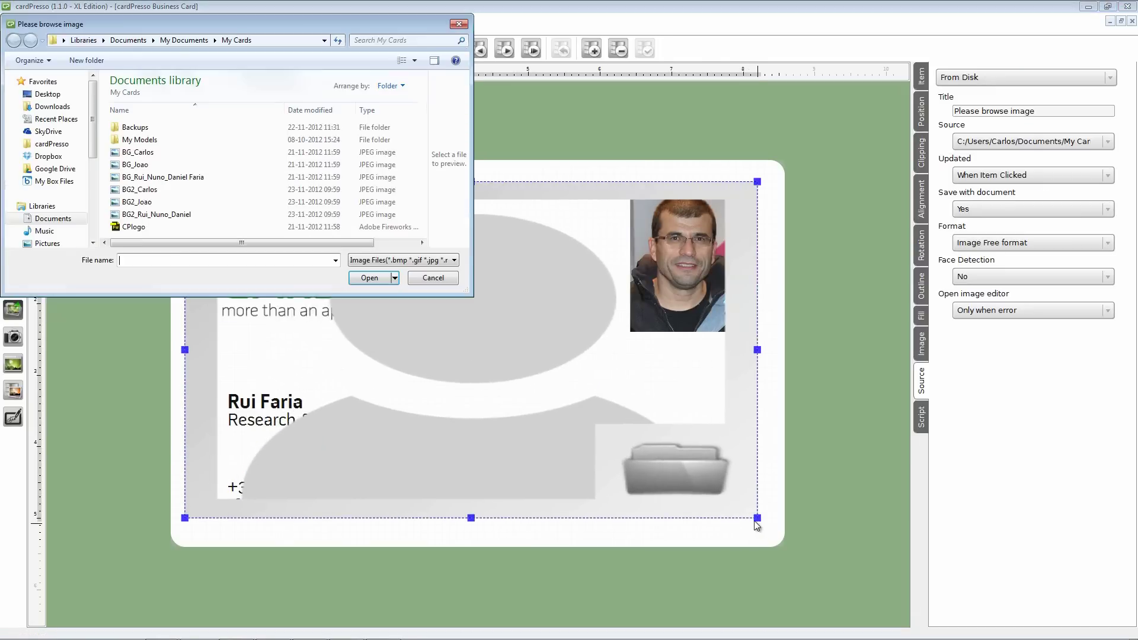
pyautogui.click(261, 215)
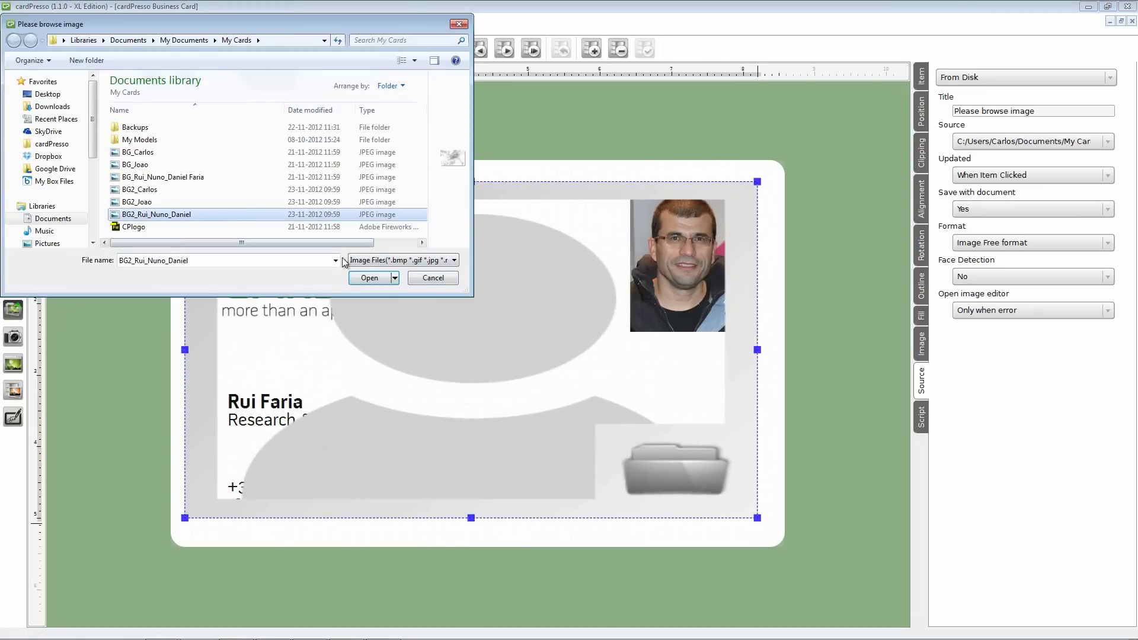
pyautogui.click(366, 279)
pyautogui.rightClick(366, 279)
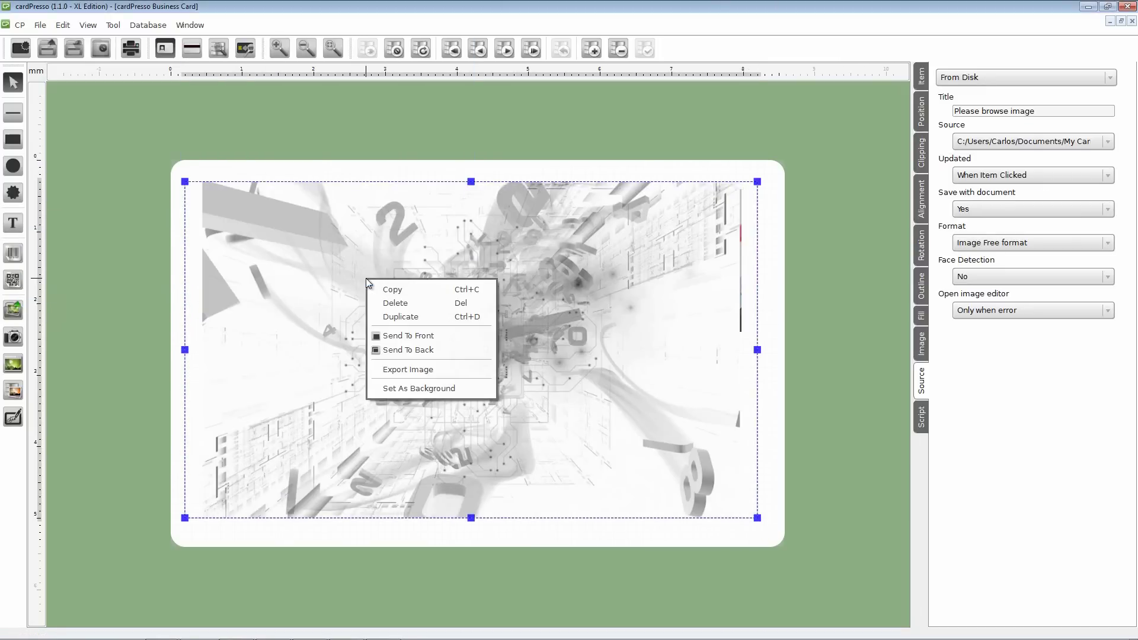
pyautogui.click(435, 388)
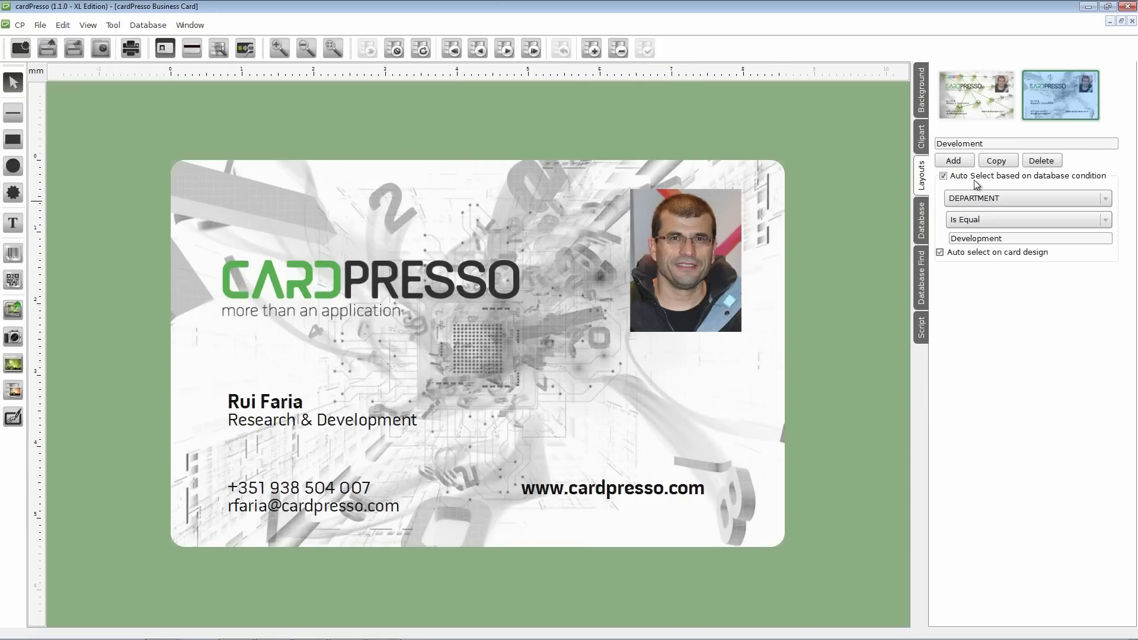
pyautogui.click(1000, 160)
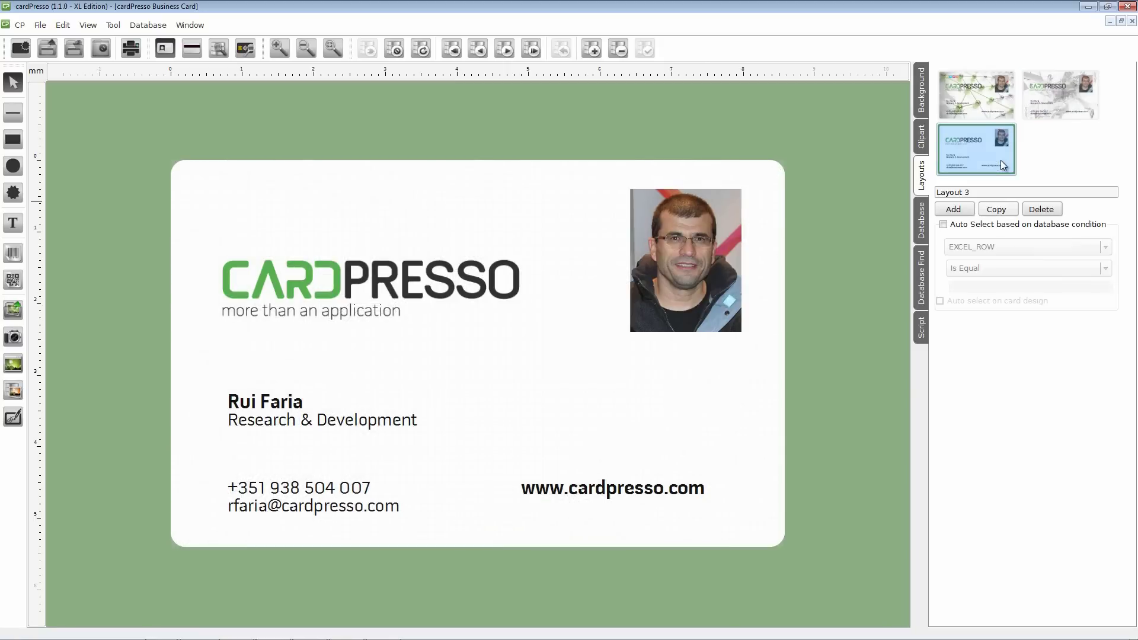
# Name the third layout Support and auto-select it when DEPARTMENT equals Support.
pyautogui.moveTo(970, 192); pyautogui.dragTo(877, 190)
pyautogui.write('Support')
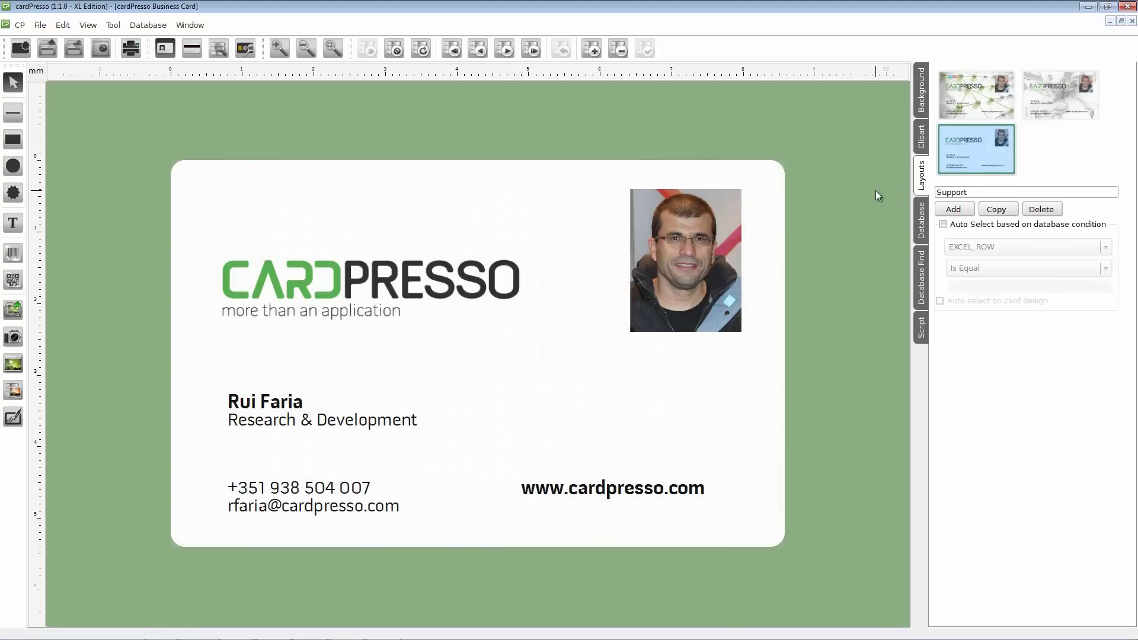
pyautogui.click(944, 224)
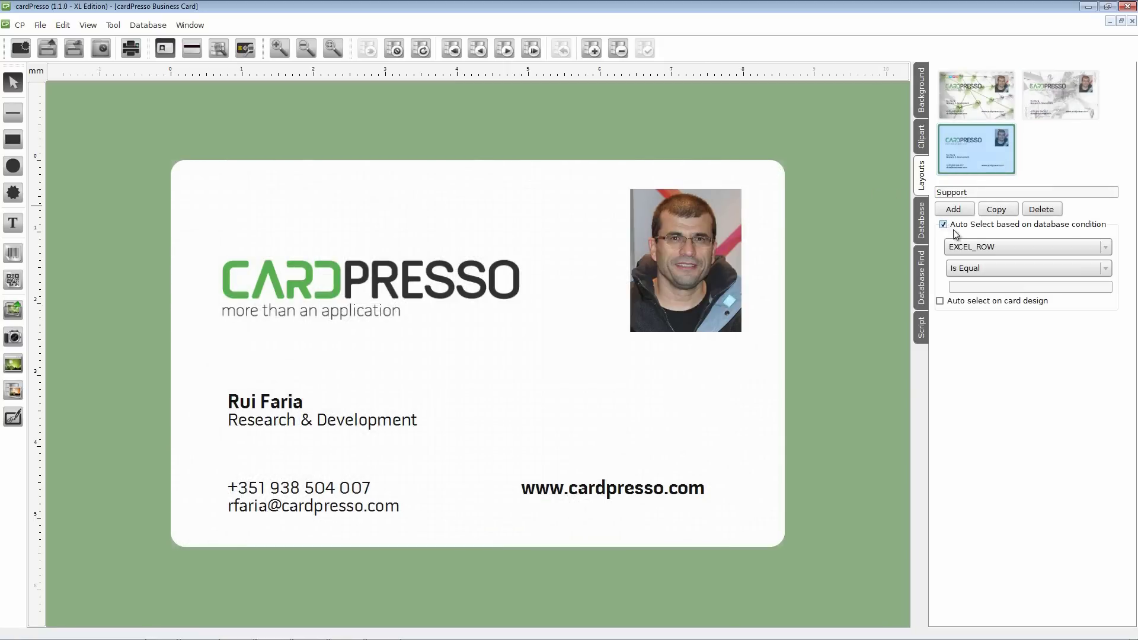
pyautogui.click(976, 249)
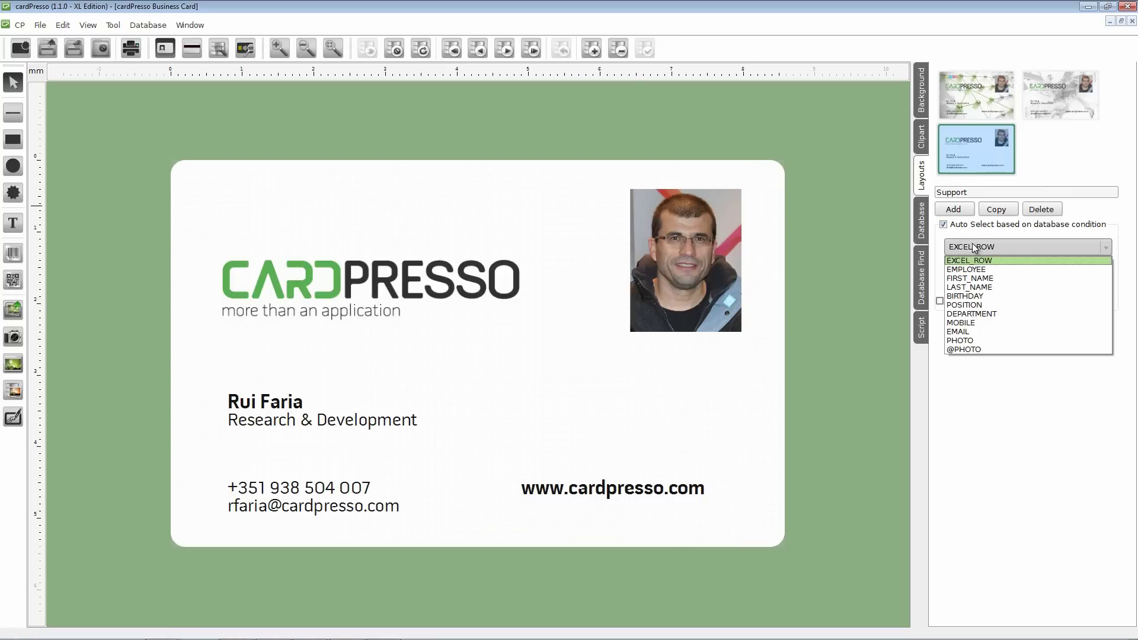
pyautogui.click(981, 314)
pyautogui.click(971, 287)
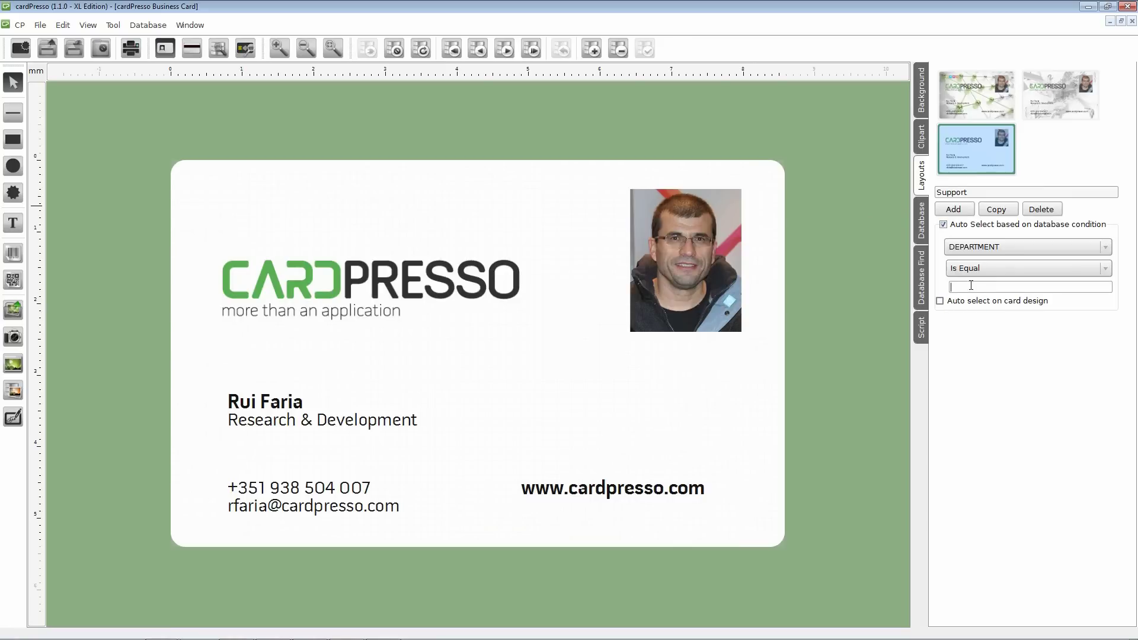
pyautogui.write('S')
pyautogui.write('upport')
pyautogui.click(941, 300)
# Cover the card with the BG2_Carlos image and set it as the Support background.
pyautogui.click(14, 313)
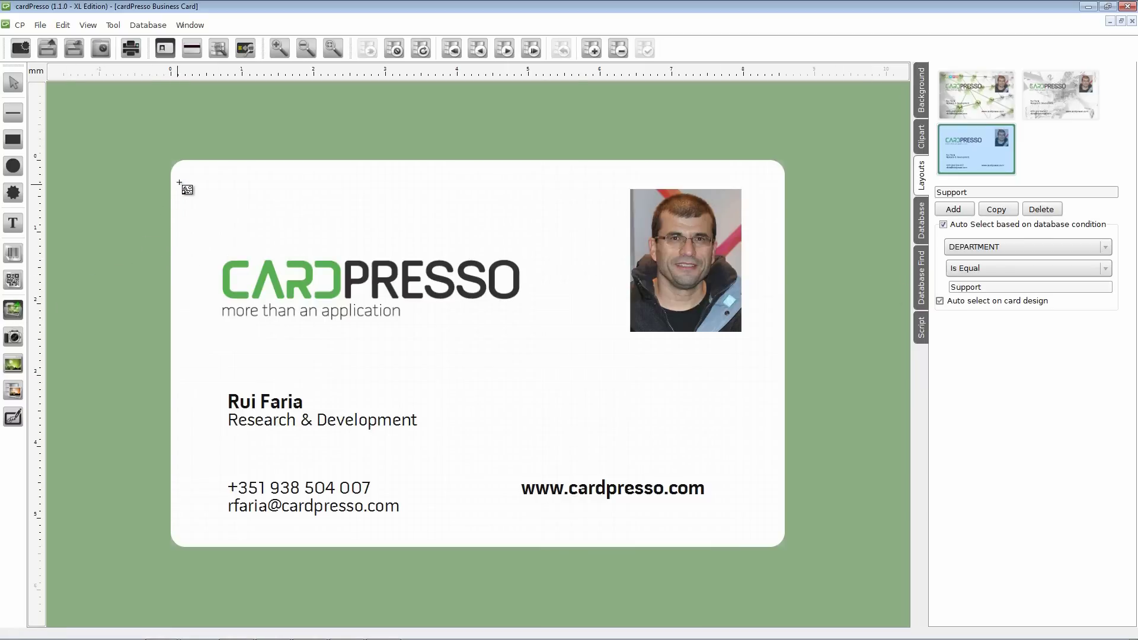
pyautogui.moveTo(178, 182)
pyautogui.mouseDown()
pyautogui.moveTo(680, 500)
pyautogui.moveTo(758, 531)
pyautogui.mouseUp()
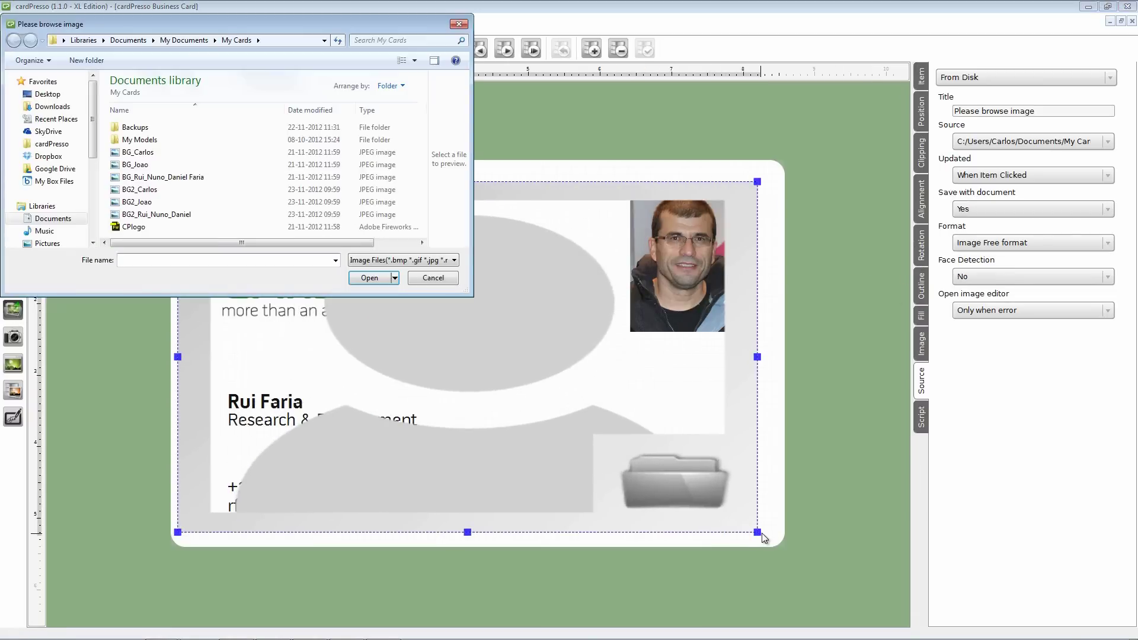
pyautogui.click(208, 190)
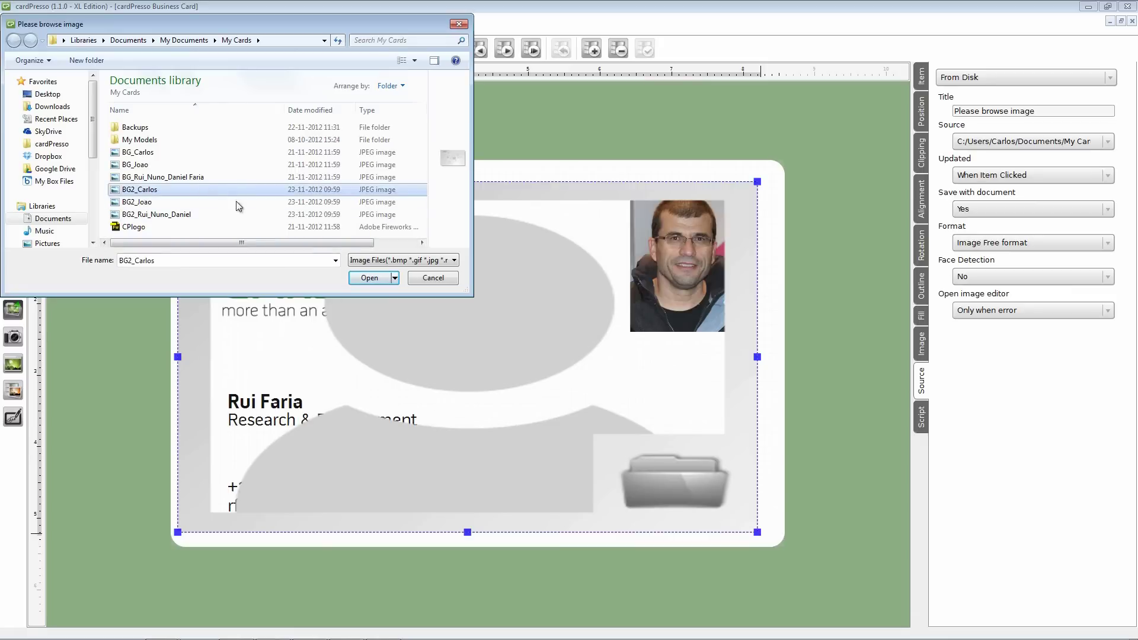
pyautogui.click(369, 278)
pyautogui.rightClick(369, 279)
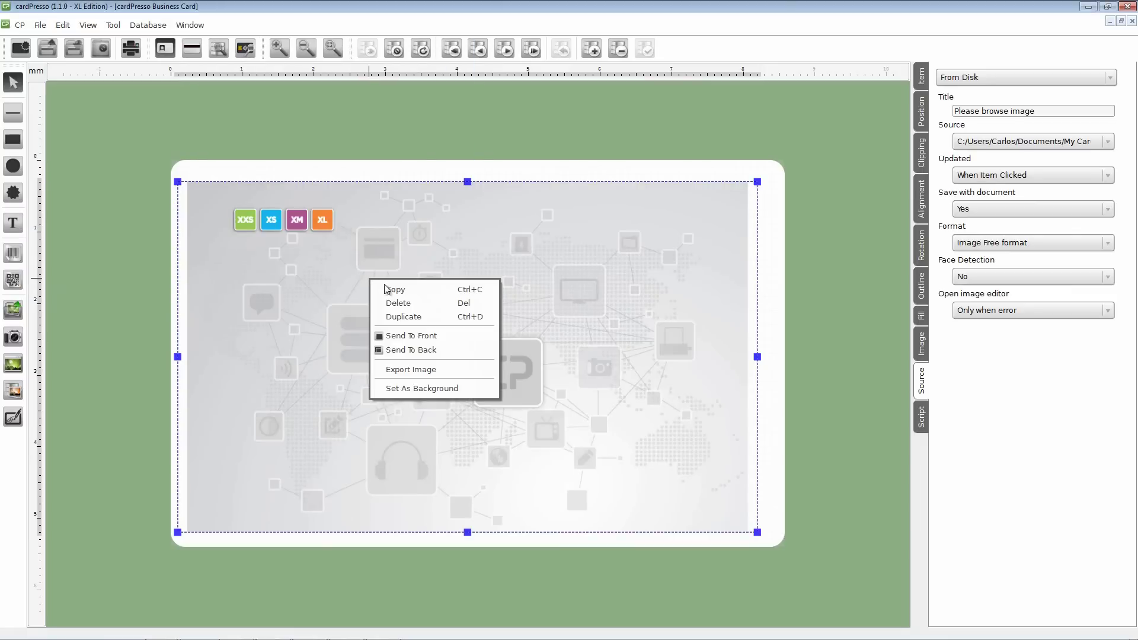
pyautogui.click(448, 393)
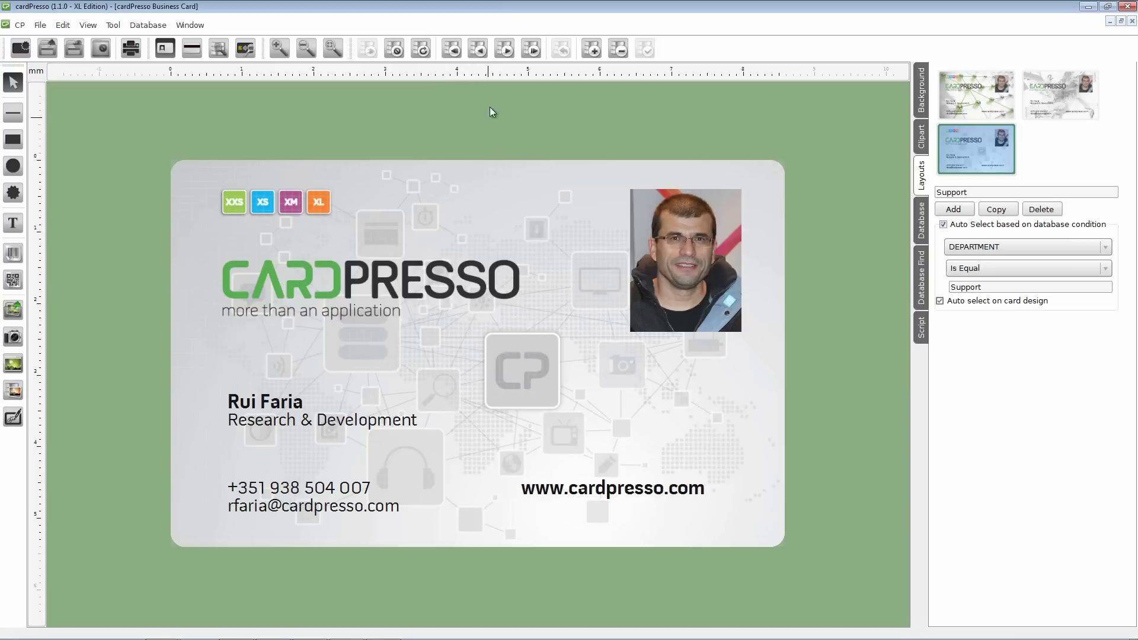
pyautogui.click(504, 51)
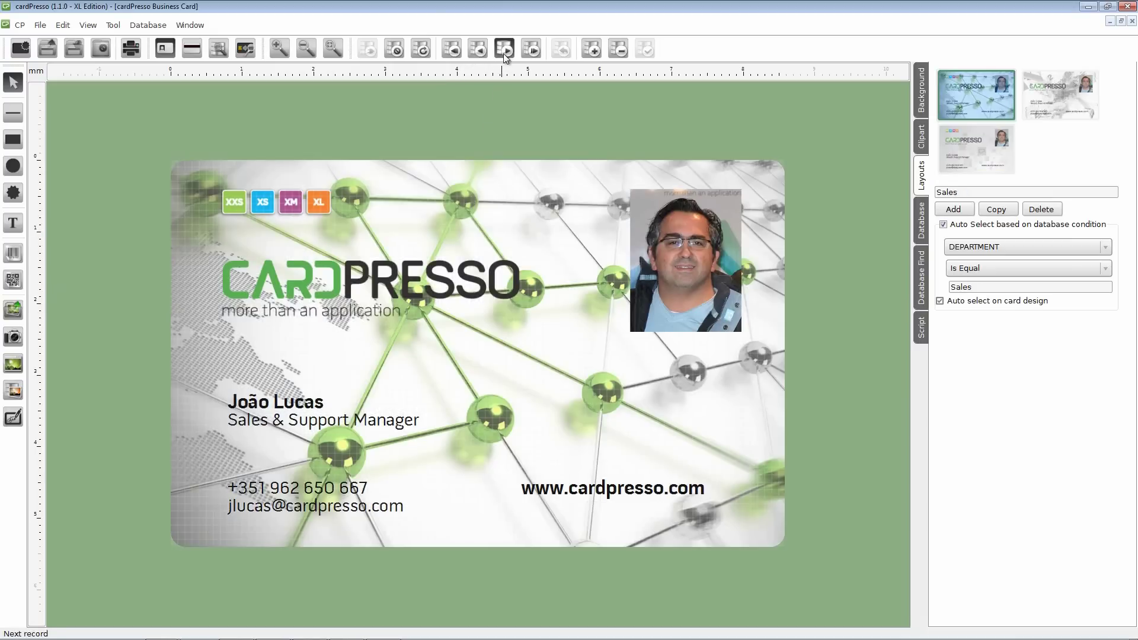
# Step forward four employee records and back to the first, checking each department's layout.
pyautogui.click(503, 52)
pyautogui.click(504, 55)
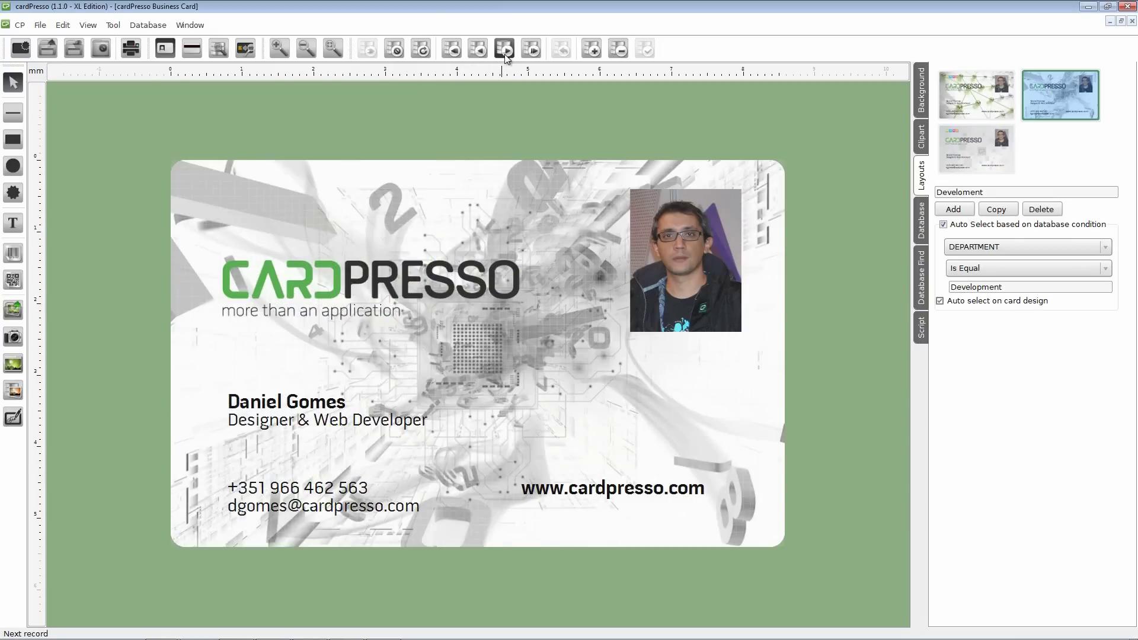
pyautogui.click(504, 55)
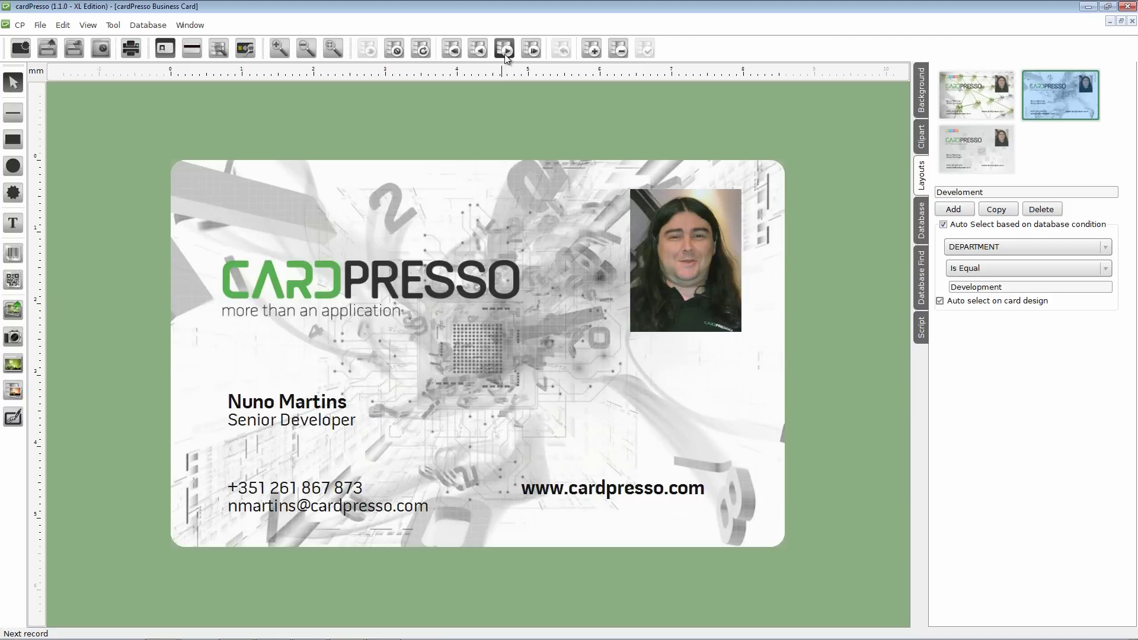
pyautogui.click(504, 55)
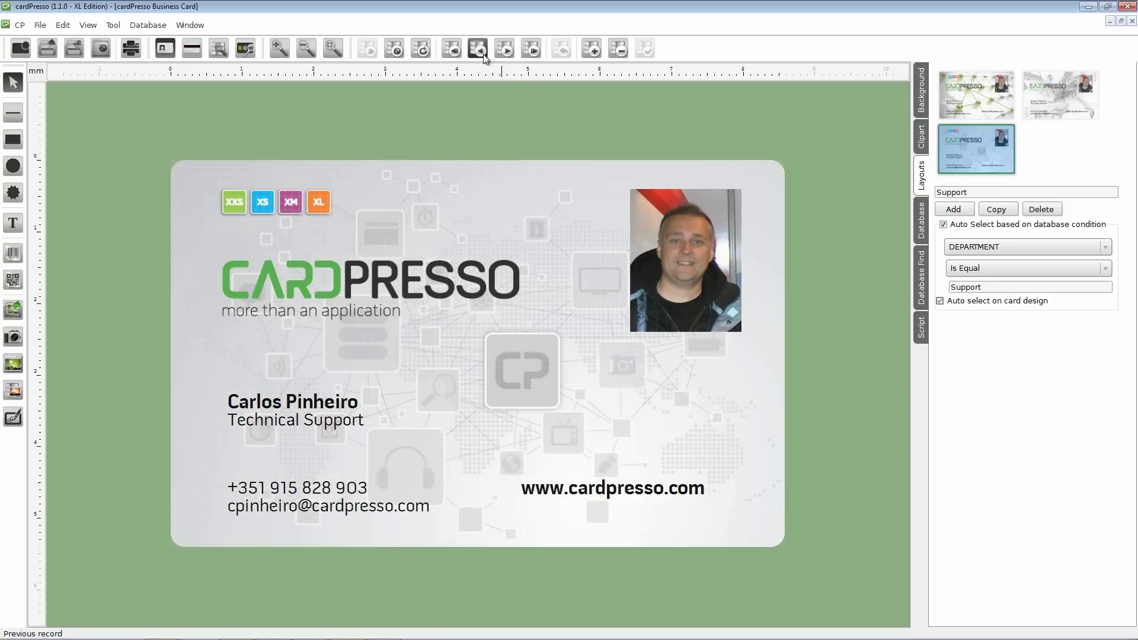
pyautogui.click(479, 50)
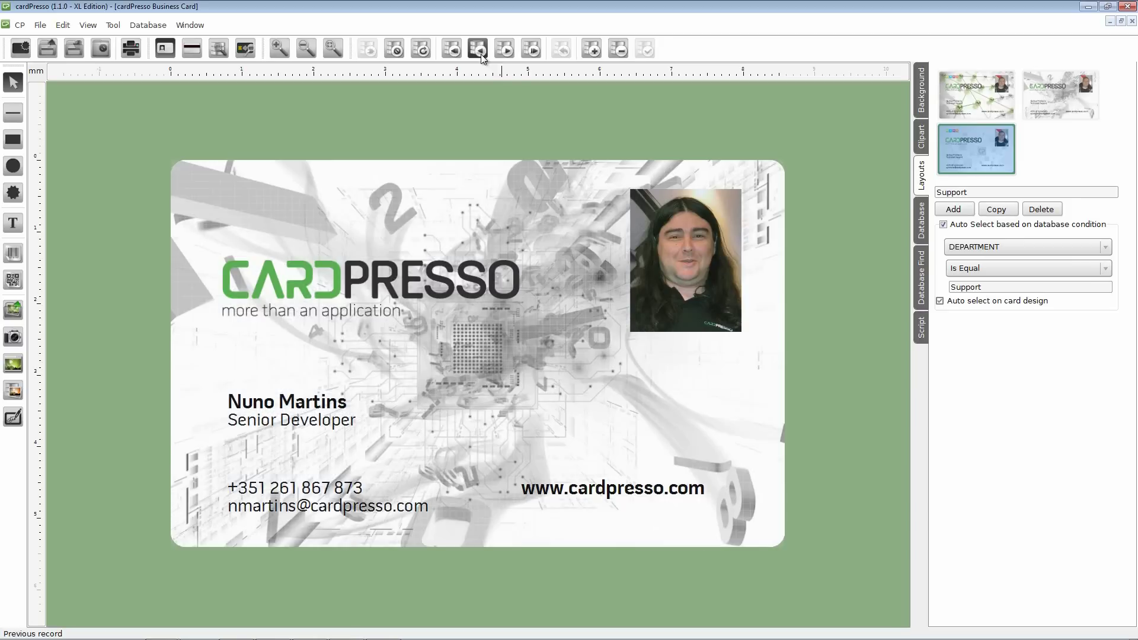
pyautogui.click(481, 55)
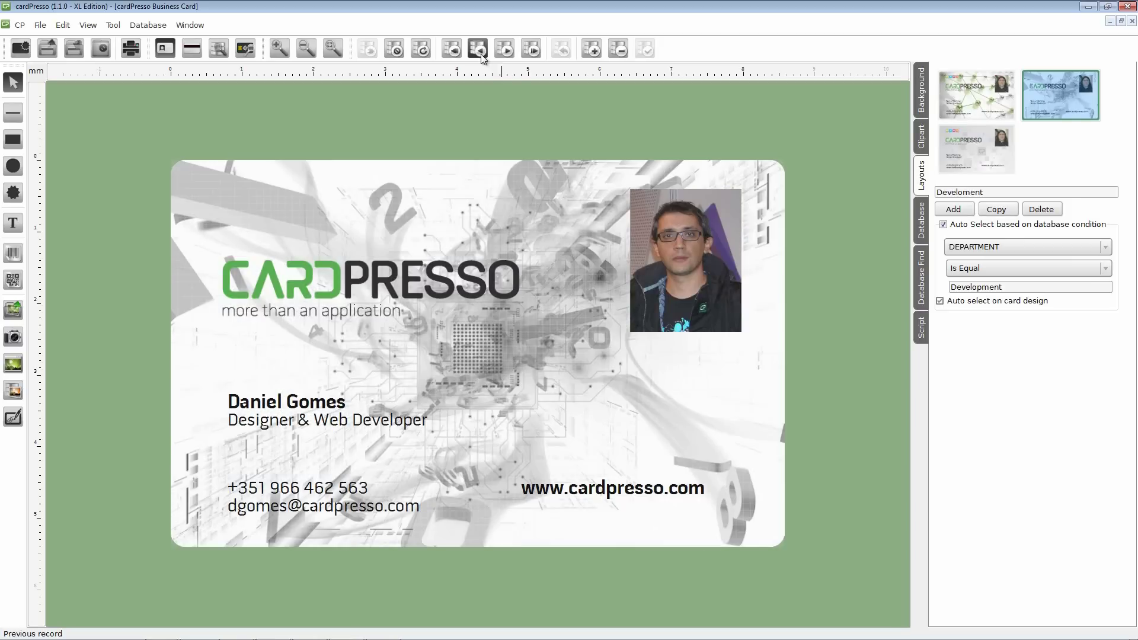
pyautogui.click(481, 54)
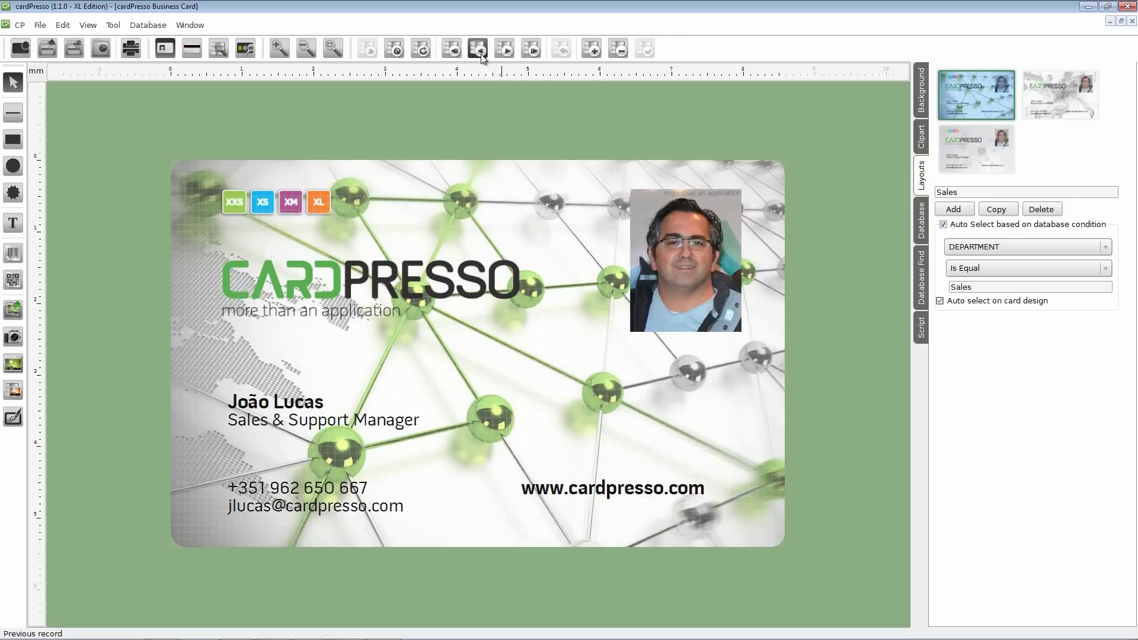
pyautogui.click(481, 54)
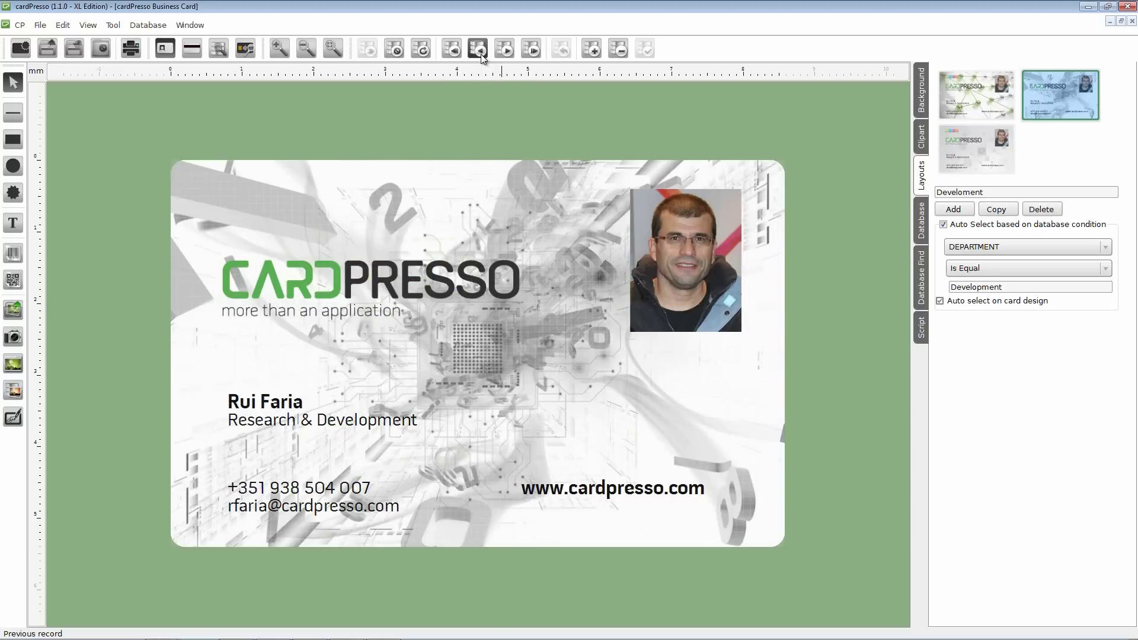